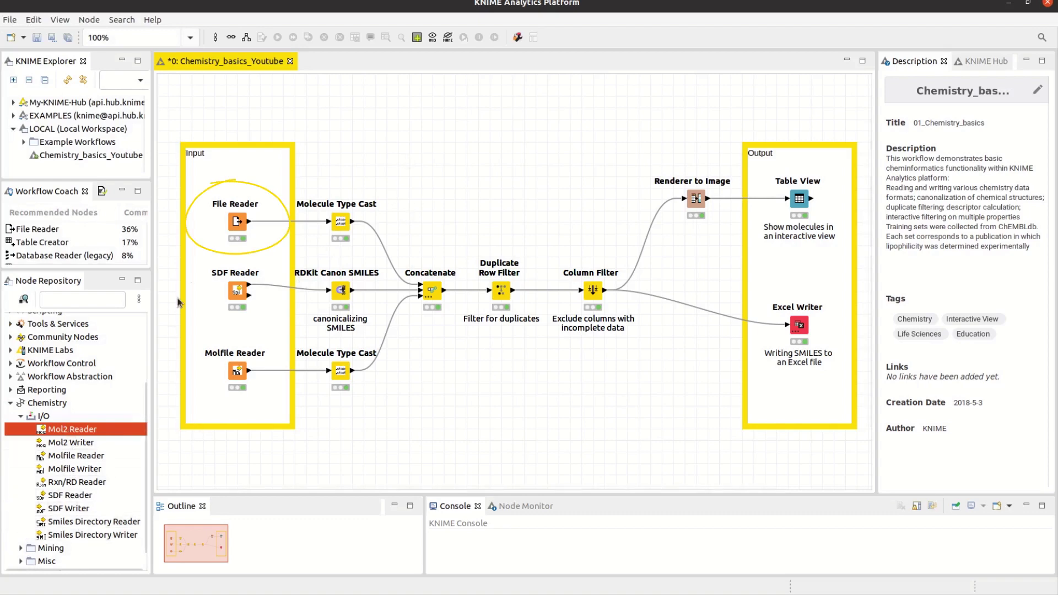
- In the File Reader settings, change the Molecule column's type to Smiles
double_click(237, 223)
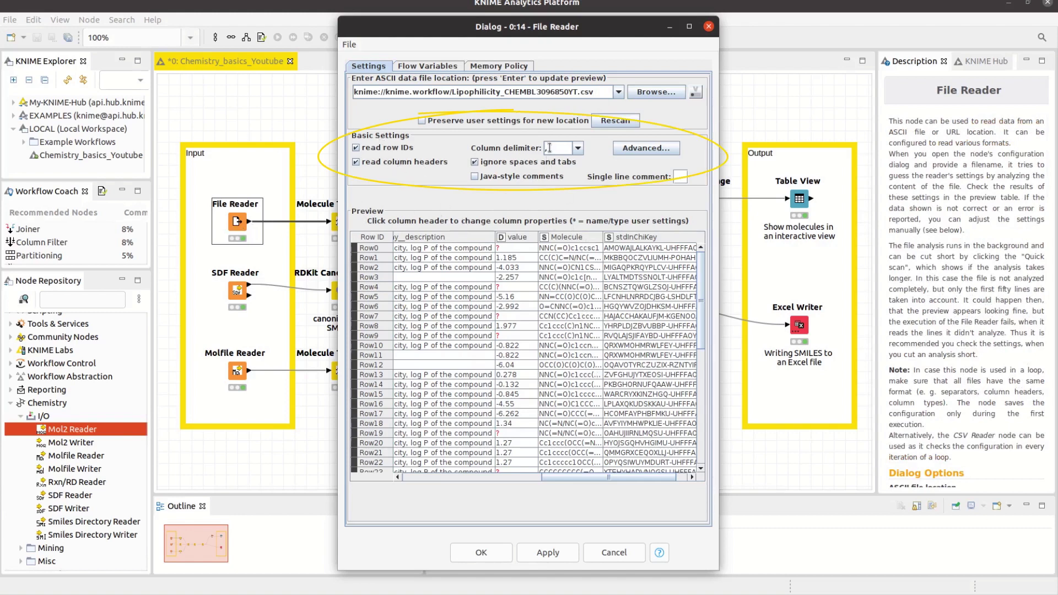
click(585, 238)
click(563, 282)
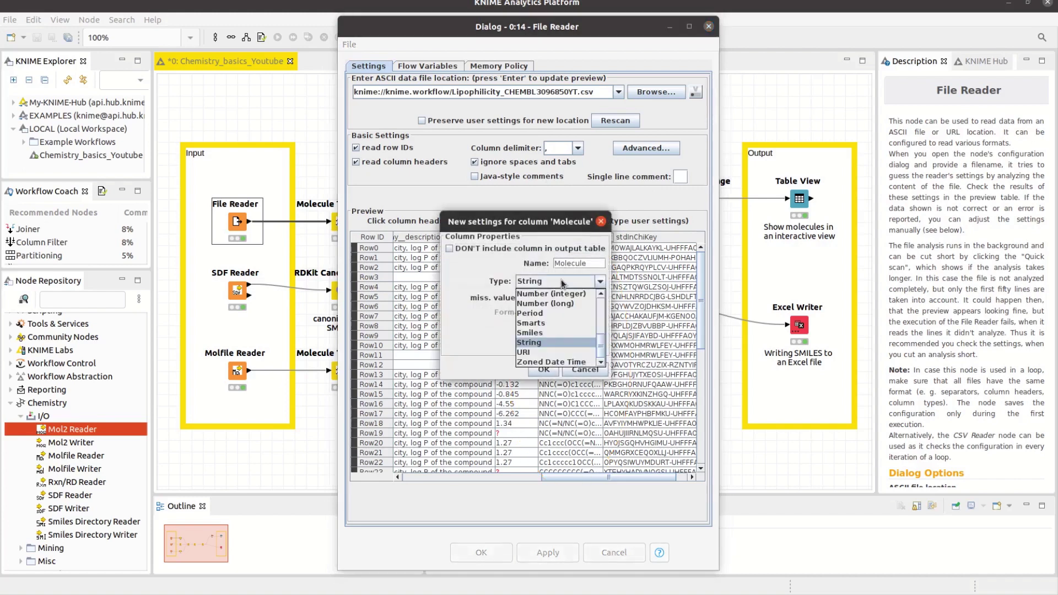
click(570, 334)
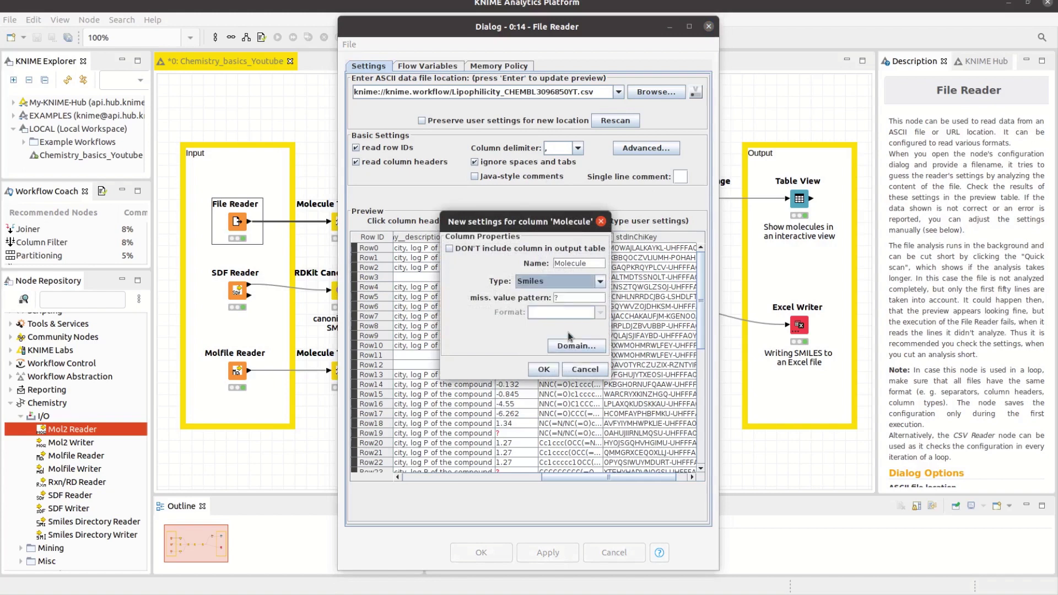
click(601, 221)
- Close the File Reader dialog and display the SDF Reader's node description
click(708, 32)
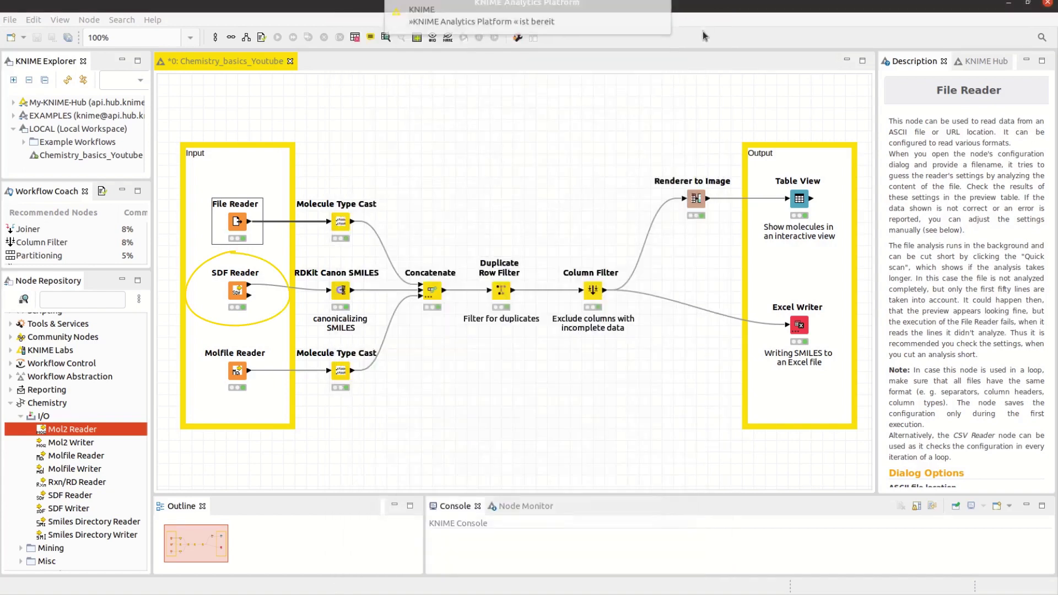
click(239, 290)
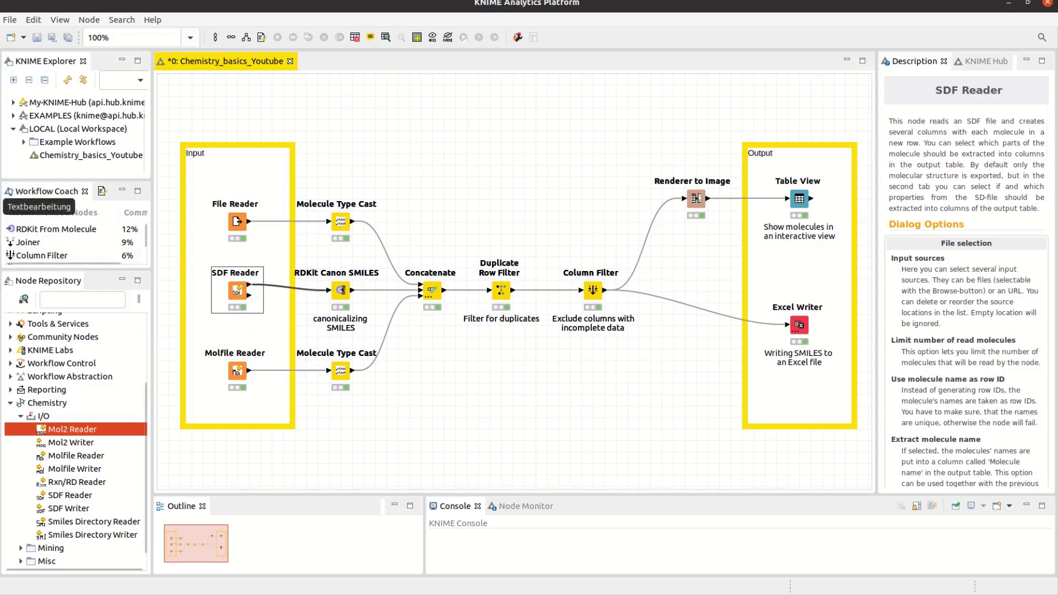
- Inspect a Lipophilicity_CHEMBL636806.sdf record: $$$$ separator, stdInChiKey, smiles, value and assay description tags
scroll(243, 251, up, 5)
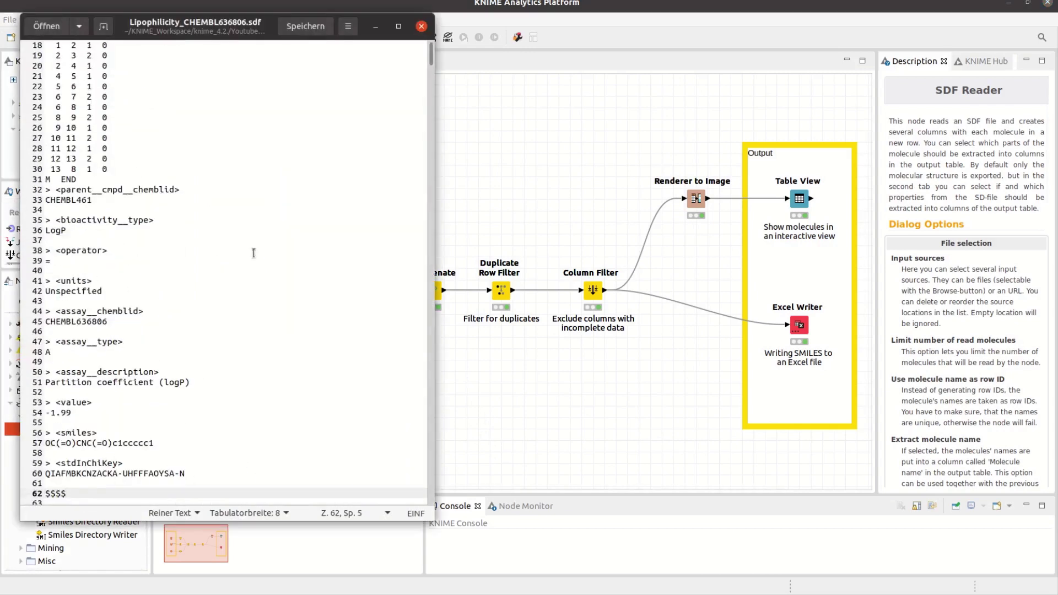
scroll(254, 253, up, 2)
scroll(242, 264, down, 6)
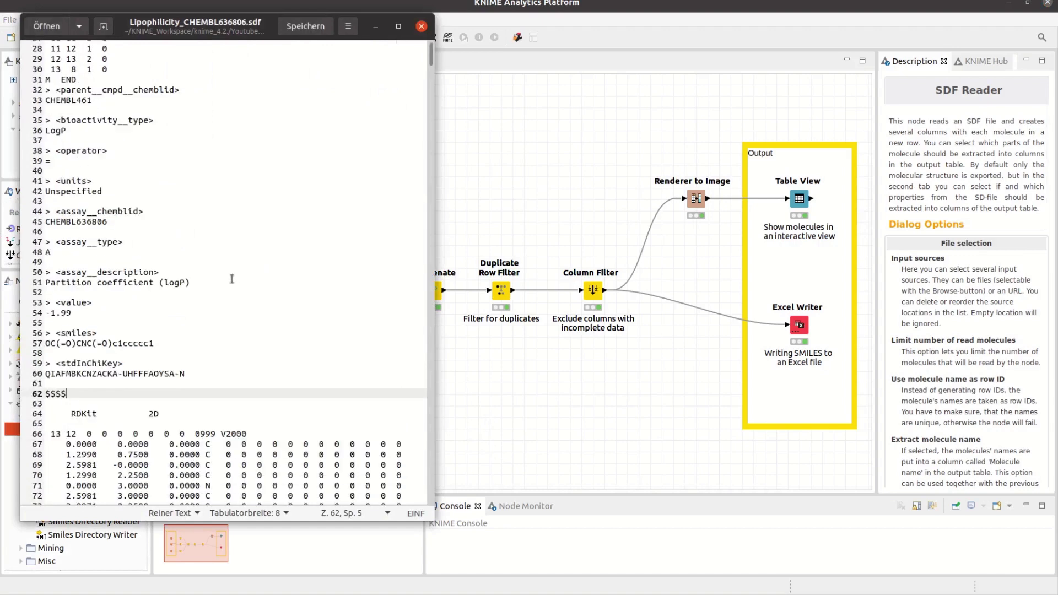
double_click(66, 393)
click(84, 393)
click(61, 364)
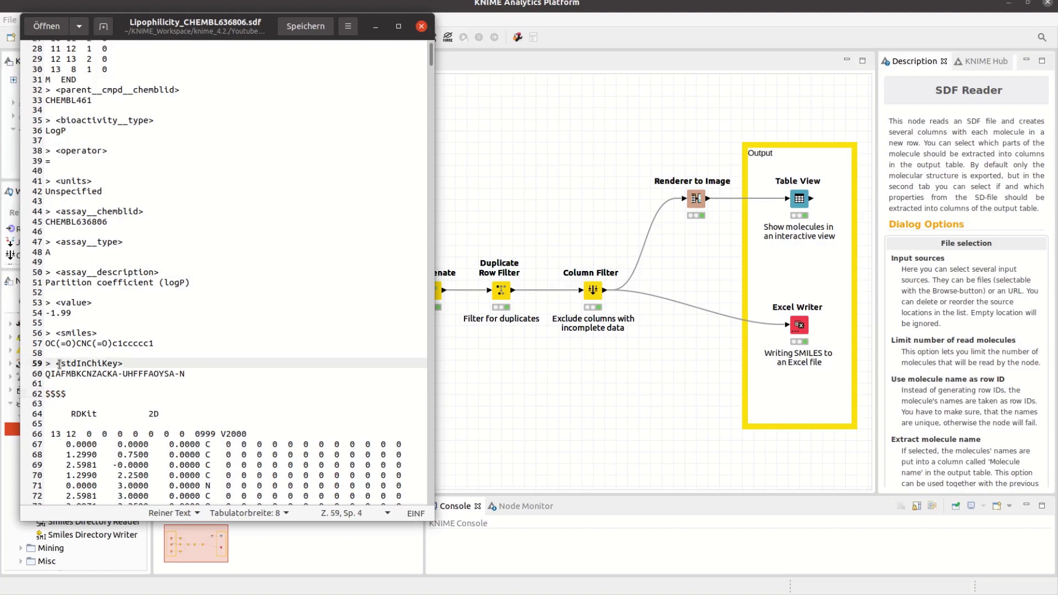
click(59, 333)
click(59, 303)
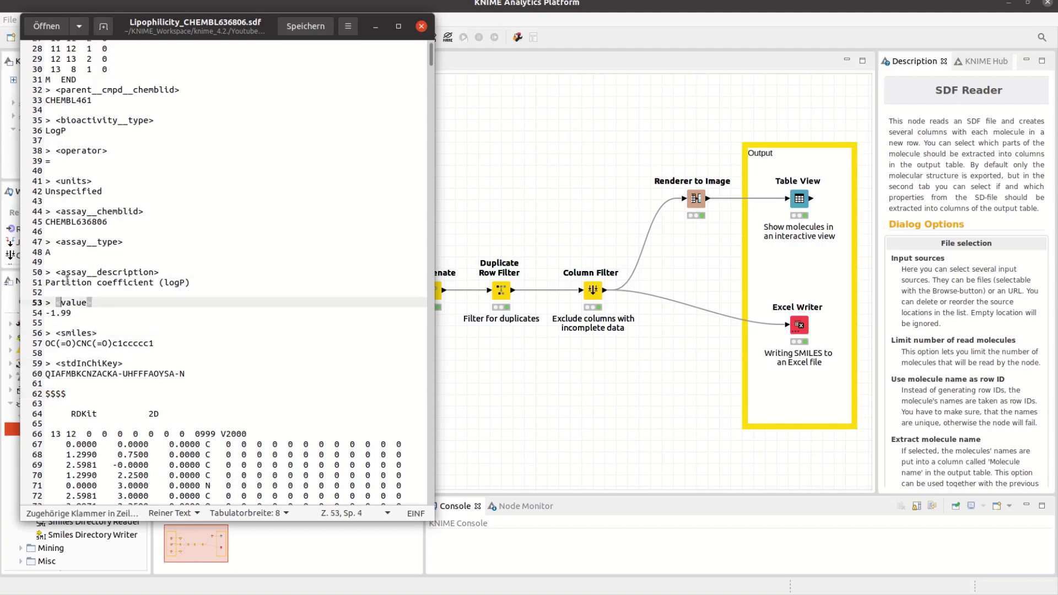
click(59, 273)
click(494, 220)
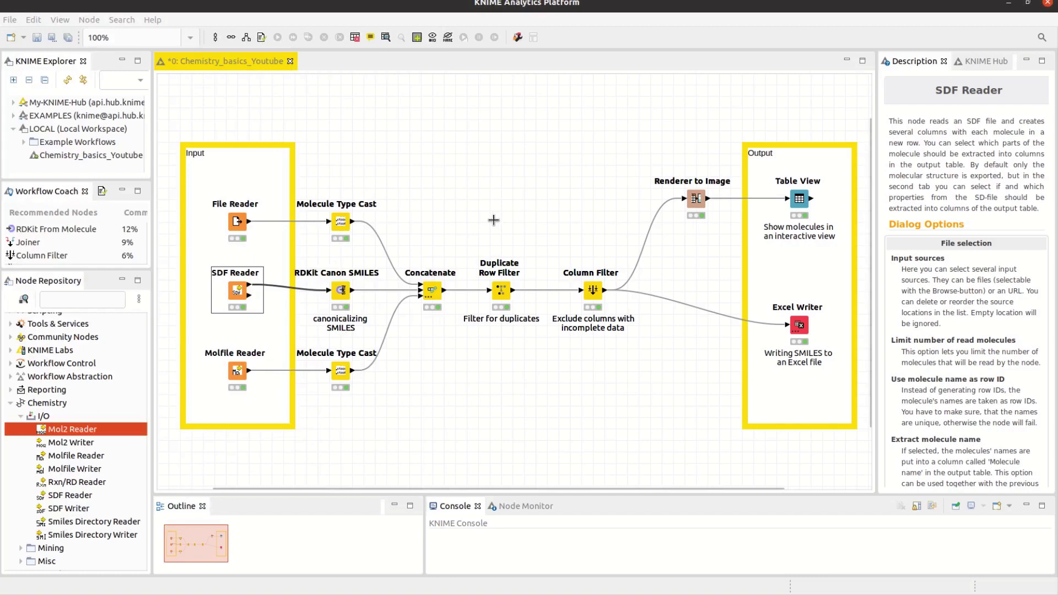
click(494, 220)
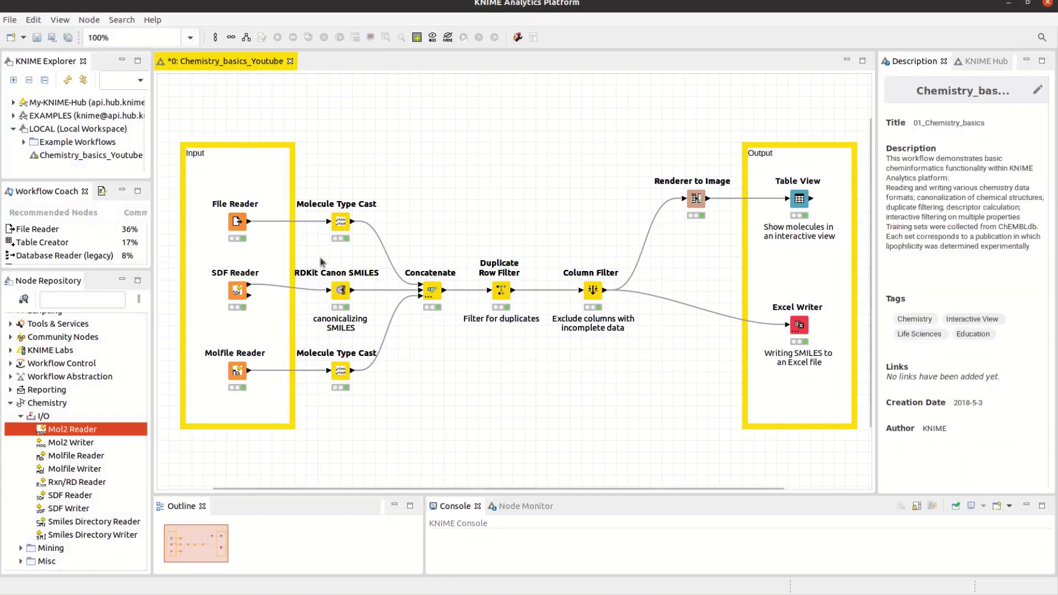
click(239, 294)
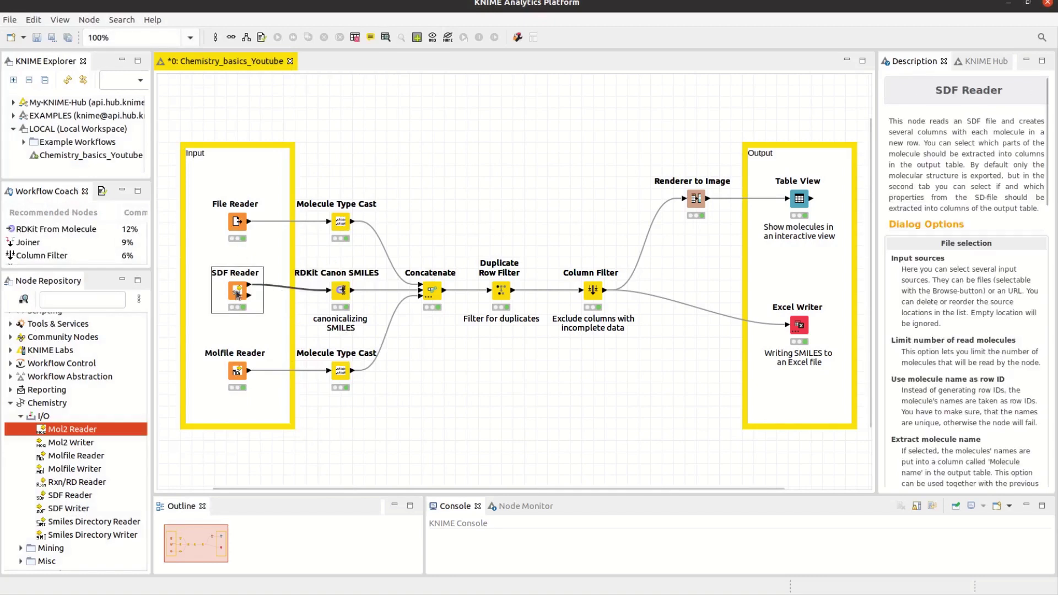
double_click(238, 294)
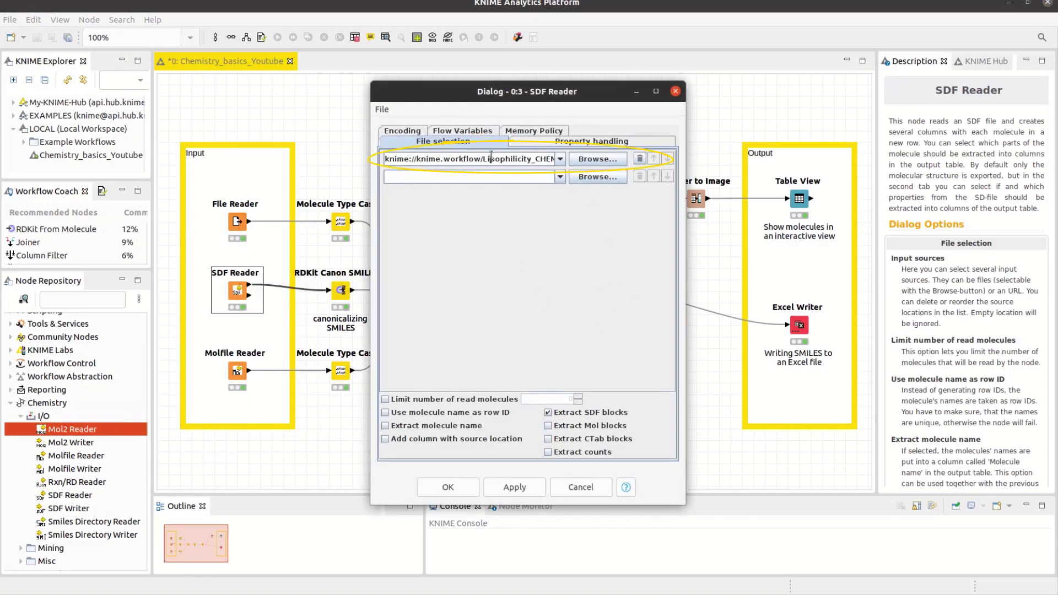
click(512, 176)
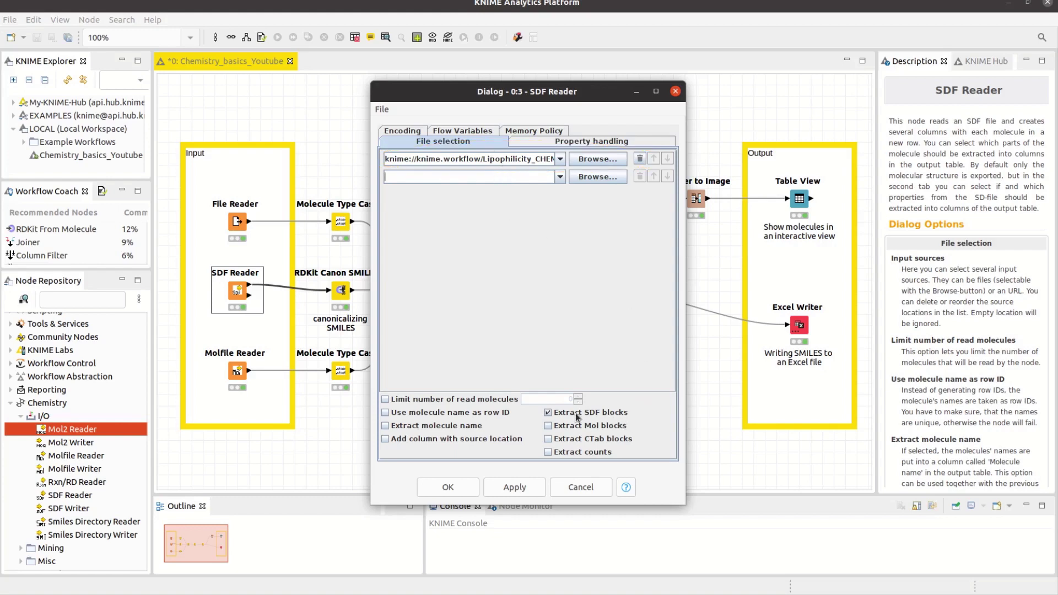
click(547, 414)
click(548, 427)
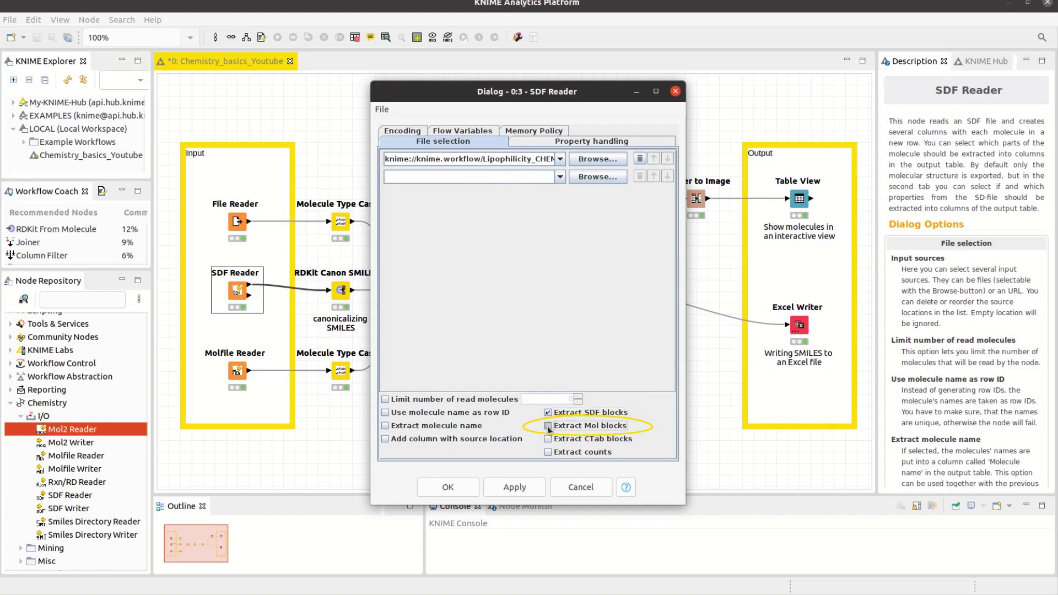
click(548, 414)
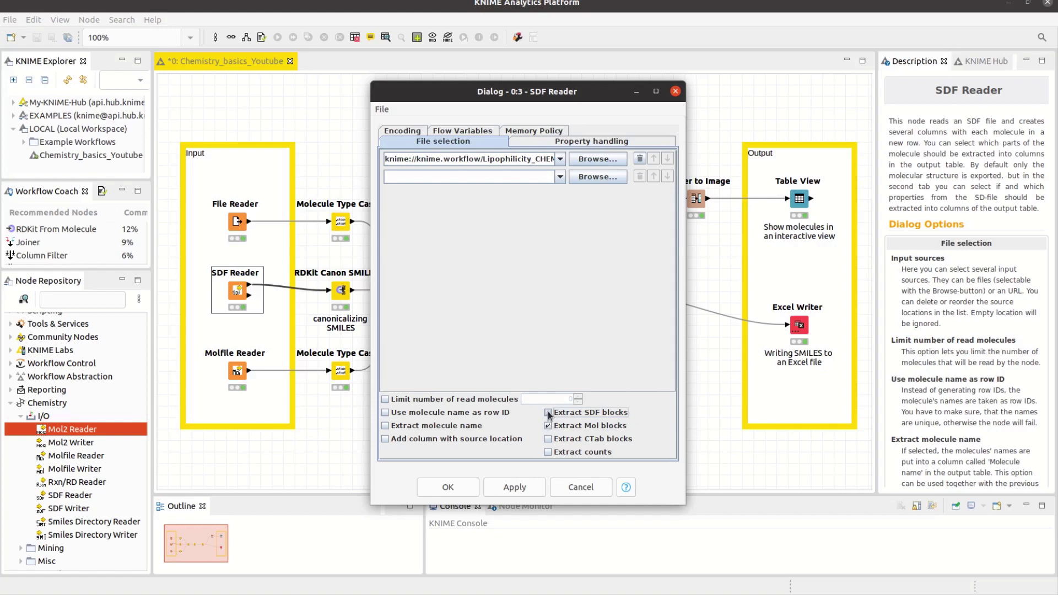
click(548, 426)
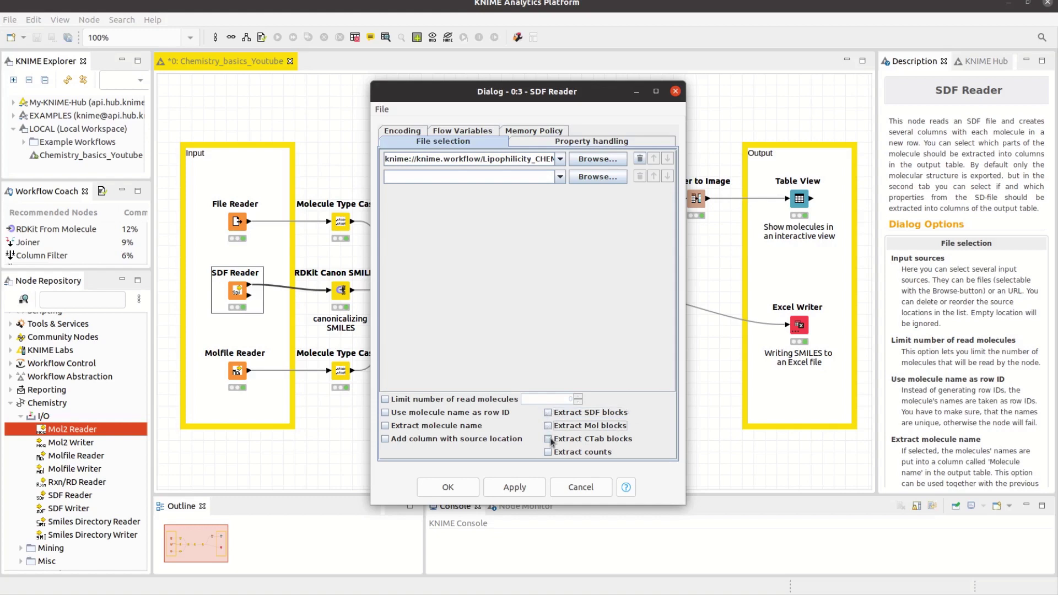
click(548, 454)
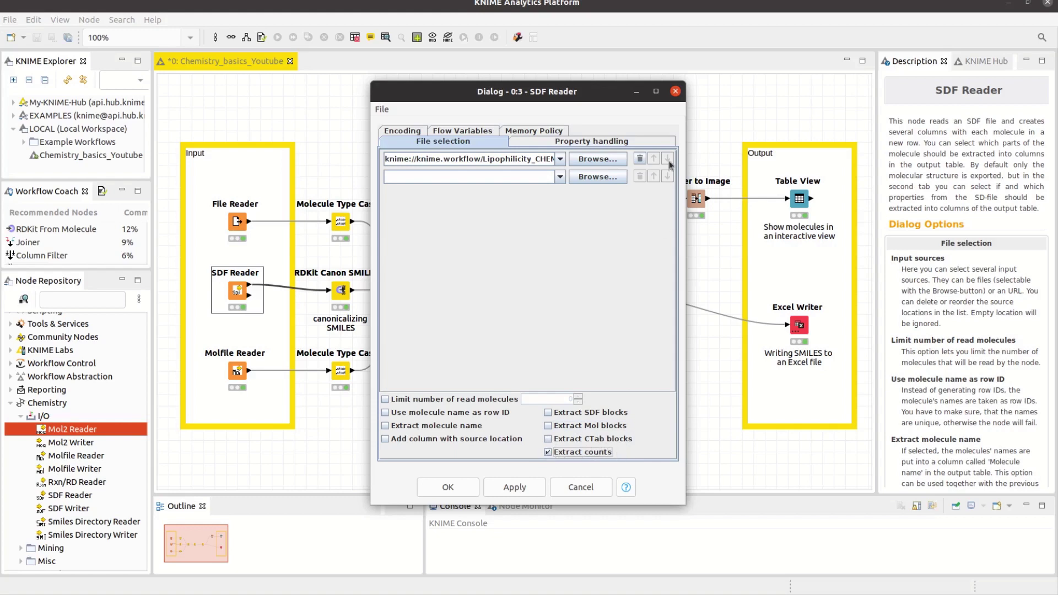
click(675, 91)
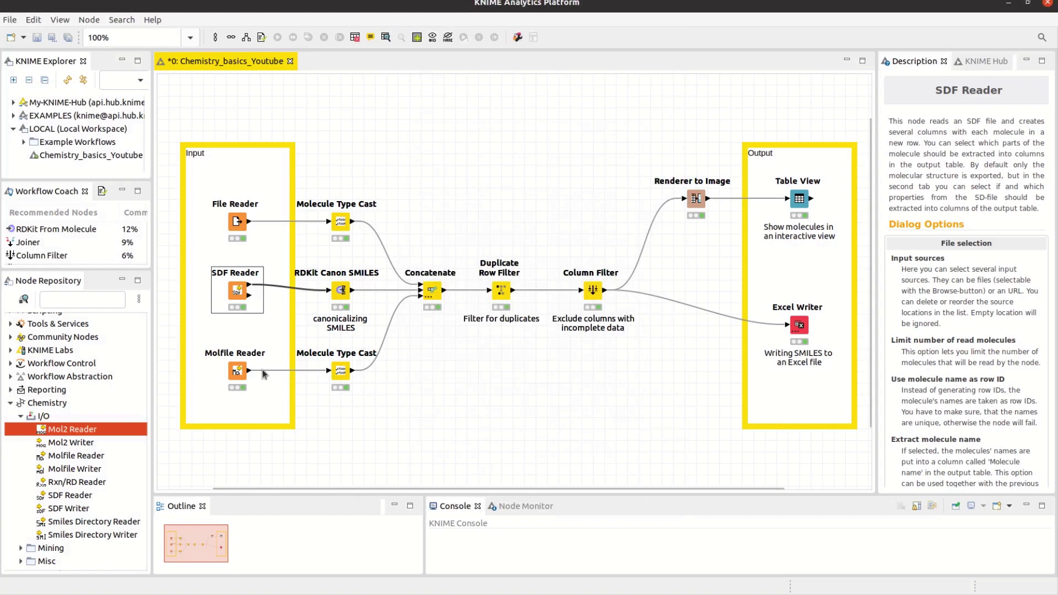
- Preview the molecules read by Molfile Reader, then show the Mol2 Reader description
click(238, 370)
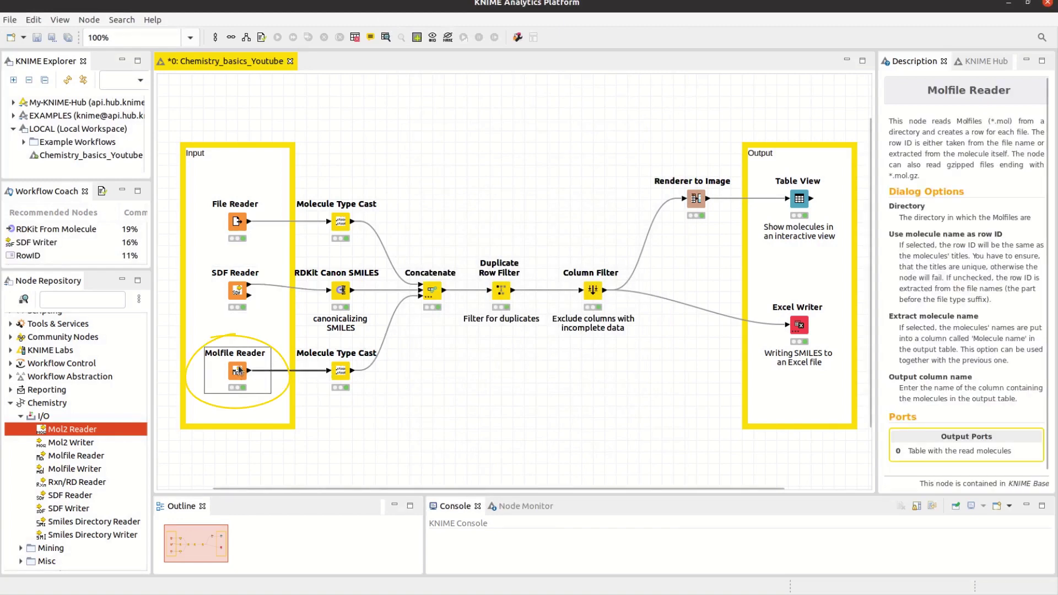
right_click(239, 370)
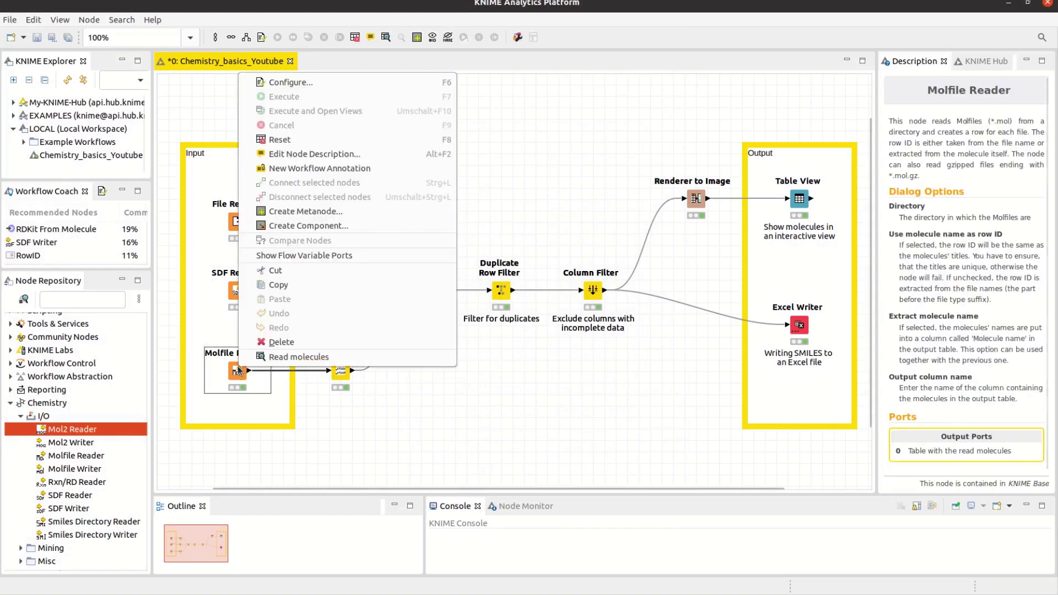
click(301, 358)
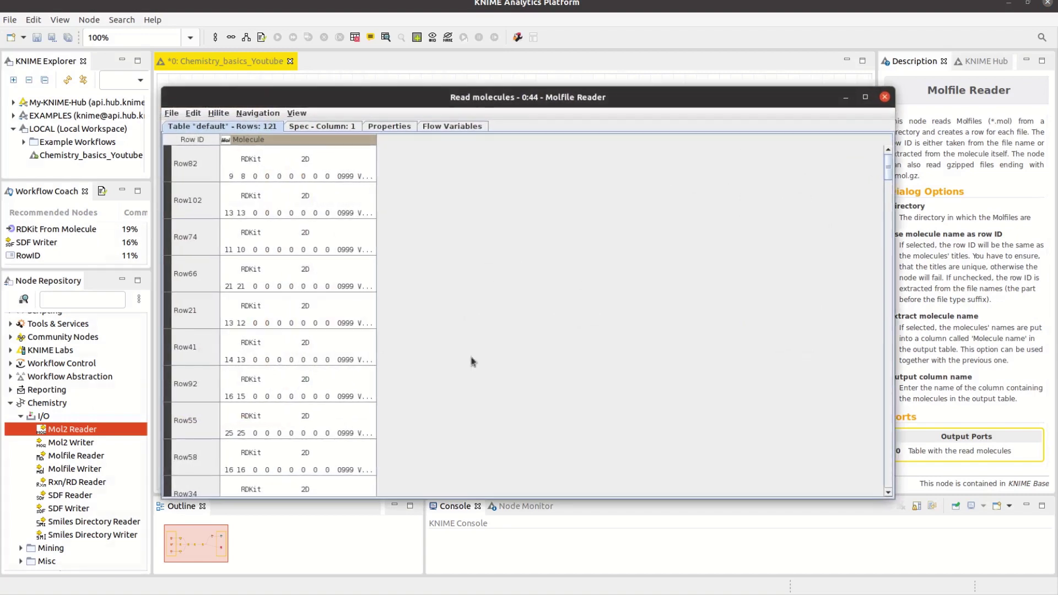
click(885, 97)
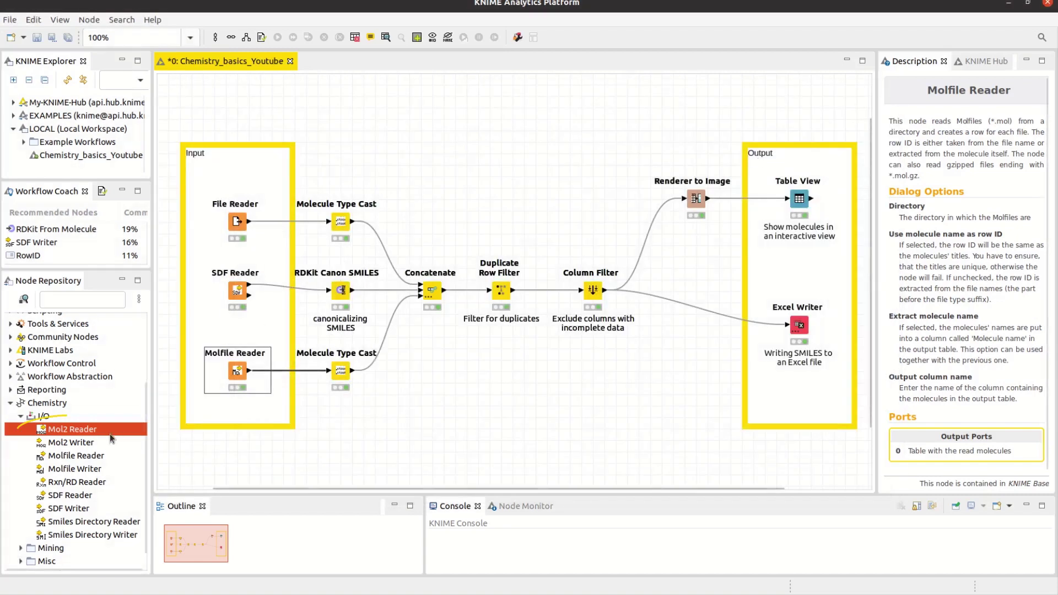
click(72, 433)
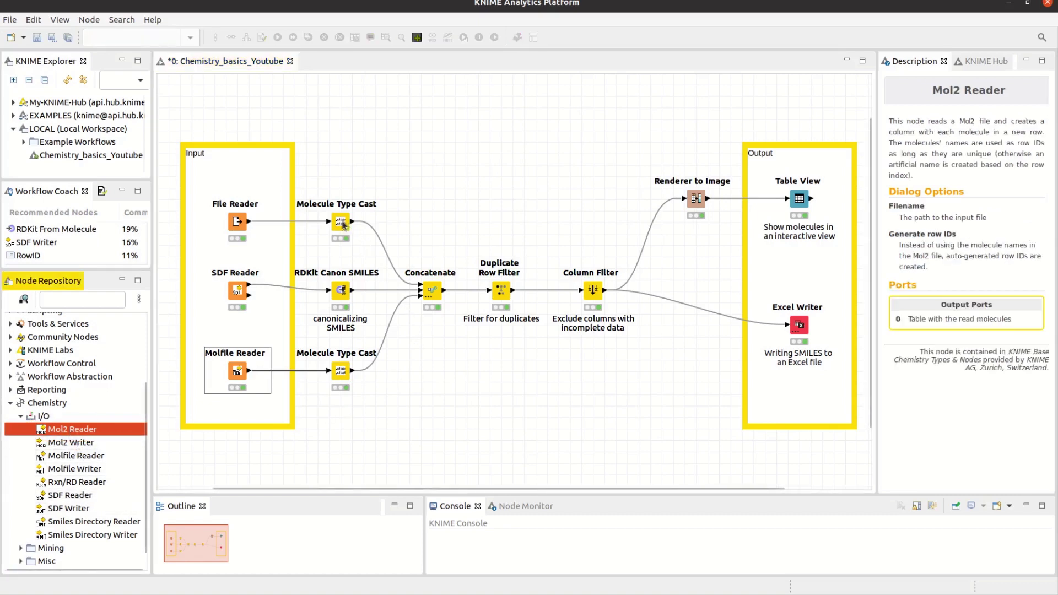
- Keep the upper Molecule Type Cast node's Structure Type as Smiles and close its settings
click(343, 225)
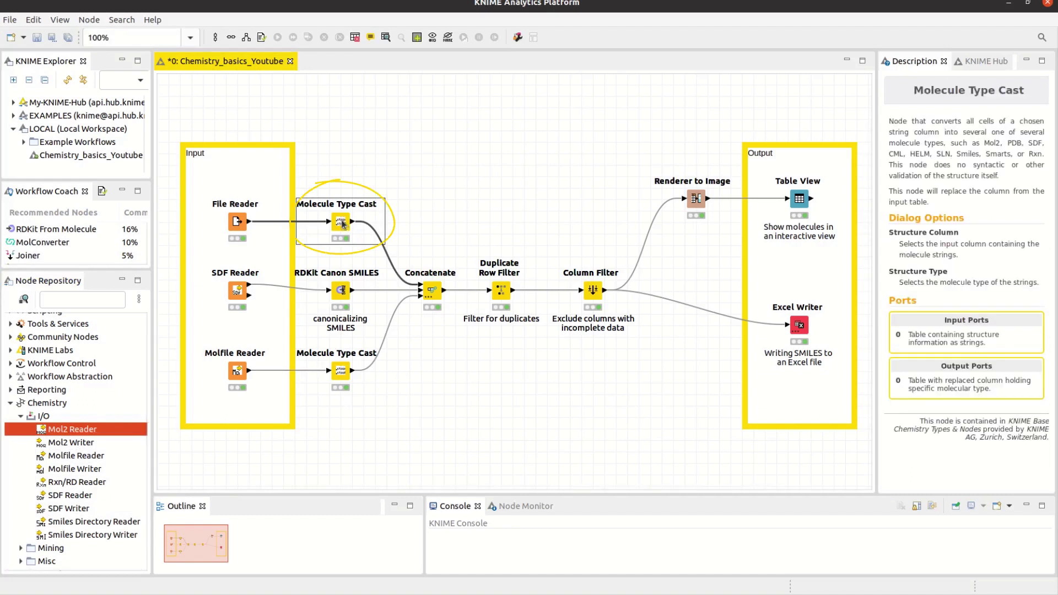
double_click(342, 223)
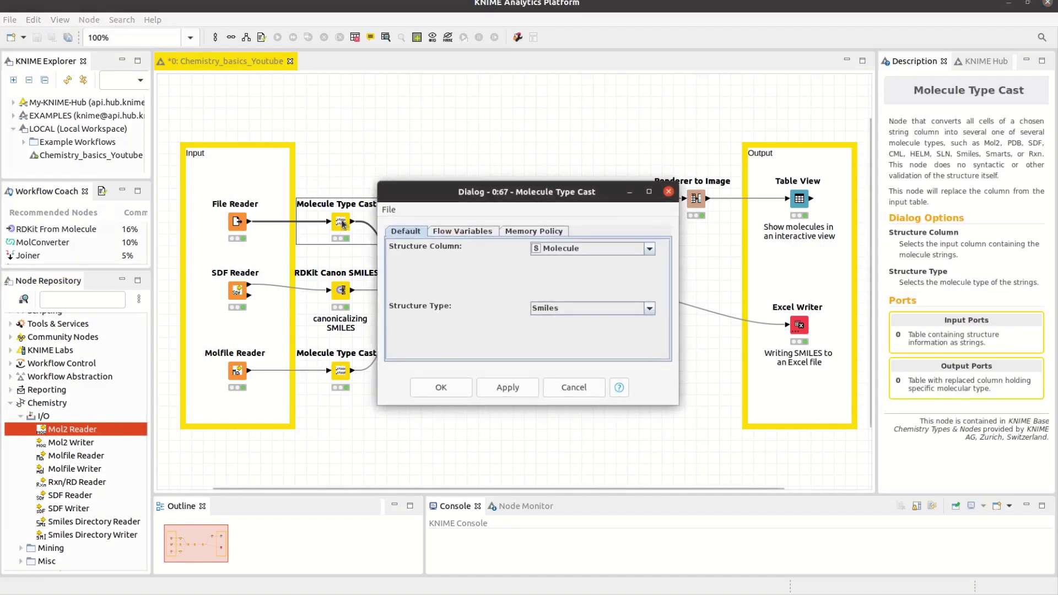
click(610, 309)
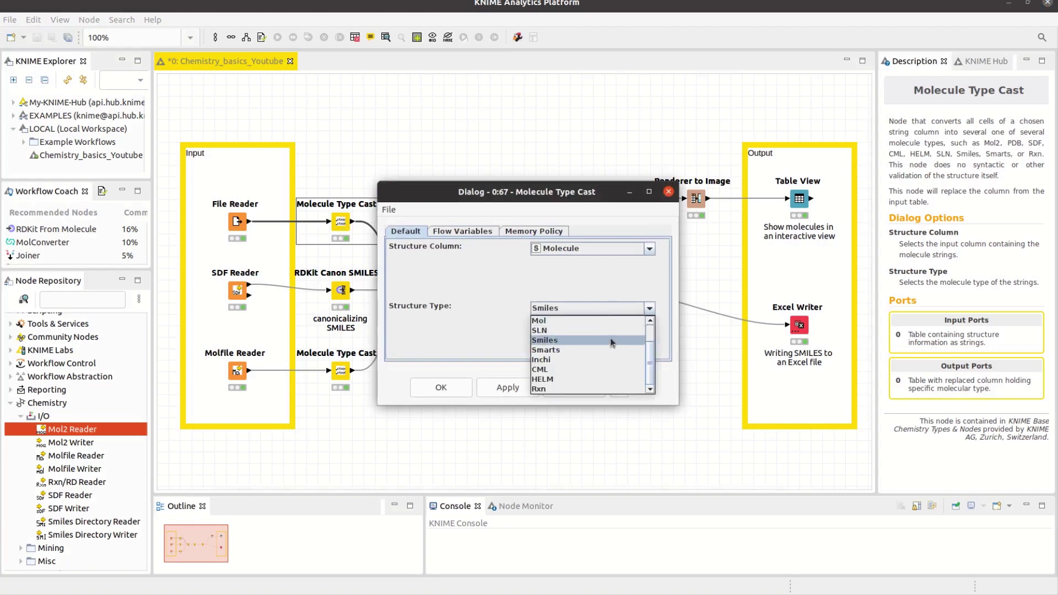
scroll(601, 336, up, 2)
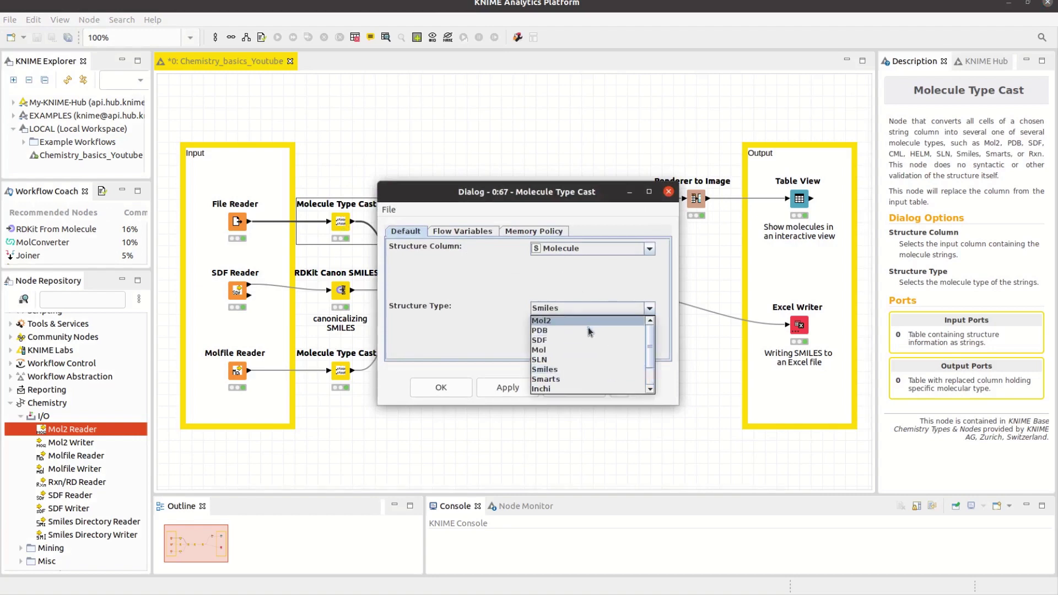
scroll(596, 375, down, 1)
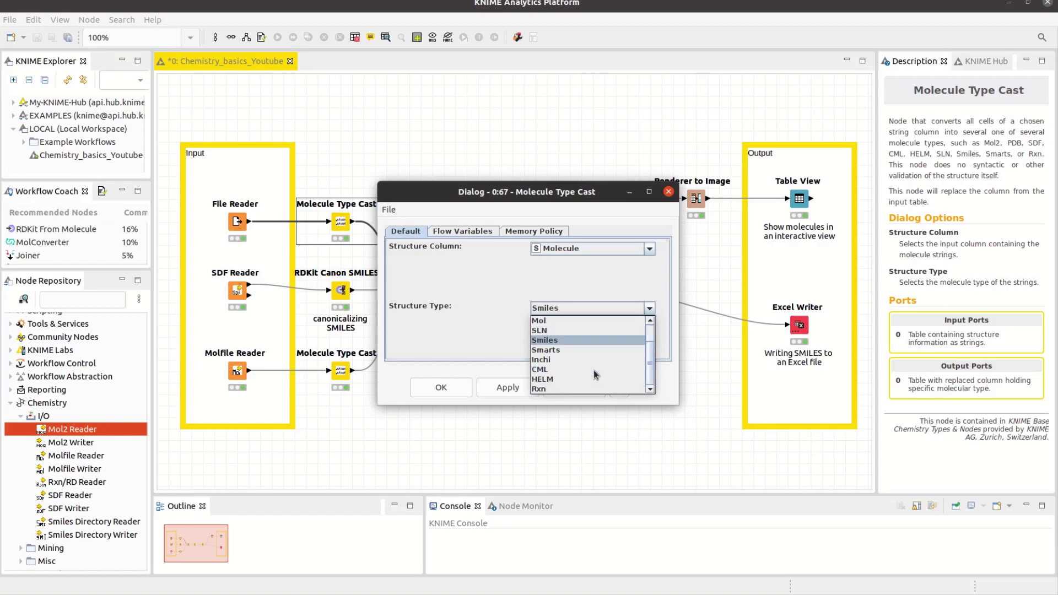
click(648, 285)
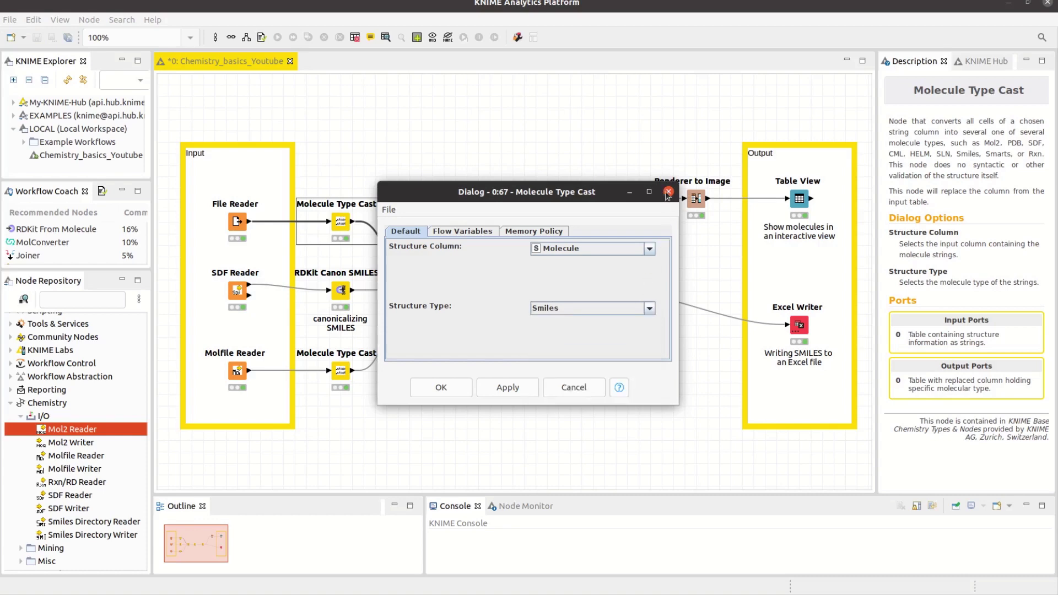
click(669, 192)
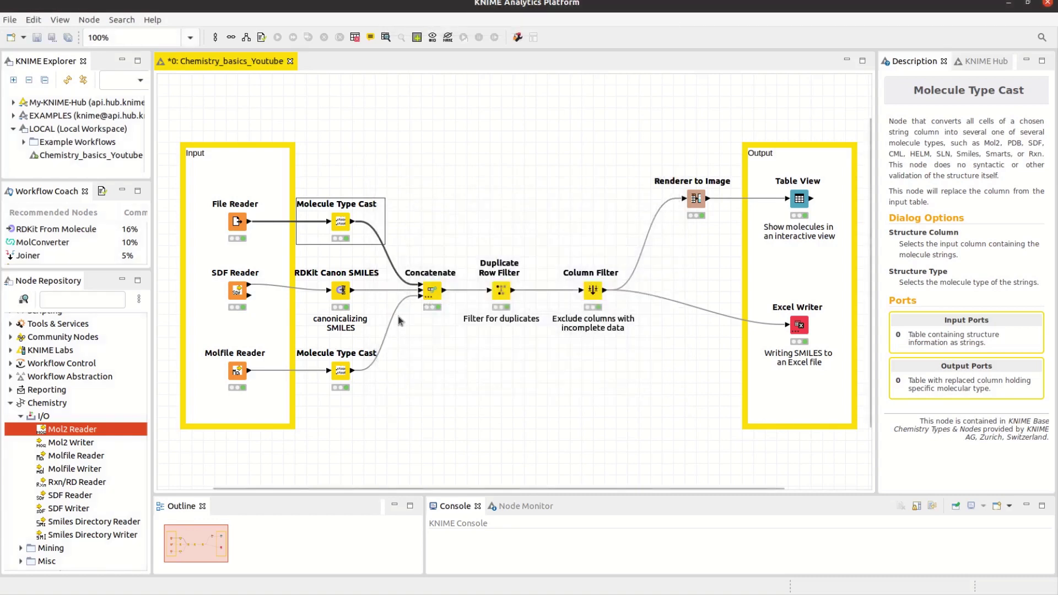
- Verify RDKit Canon SMILES uses Molecule as its input column, then close its settings
click(343, 291)
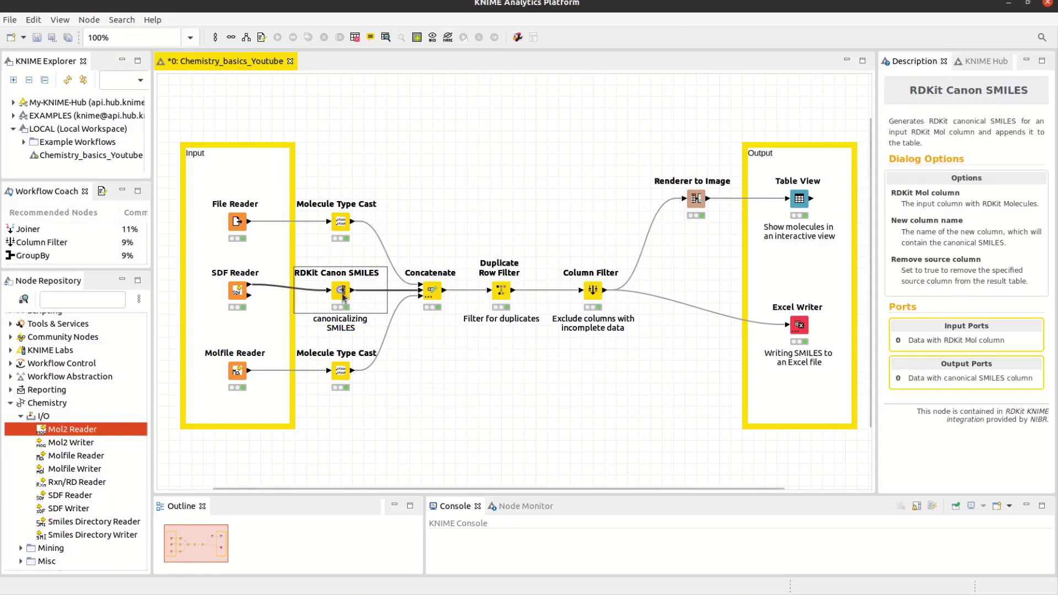
double_click(342, 296)
click(575, 251)
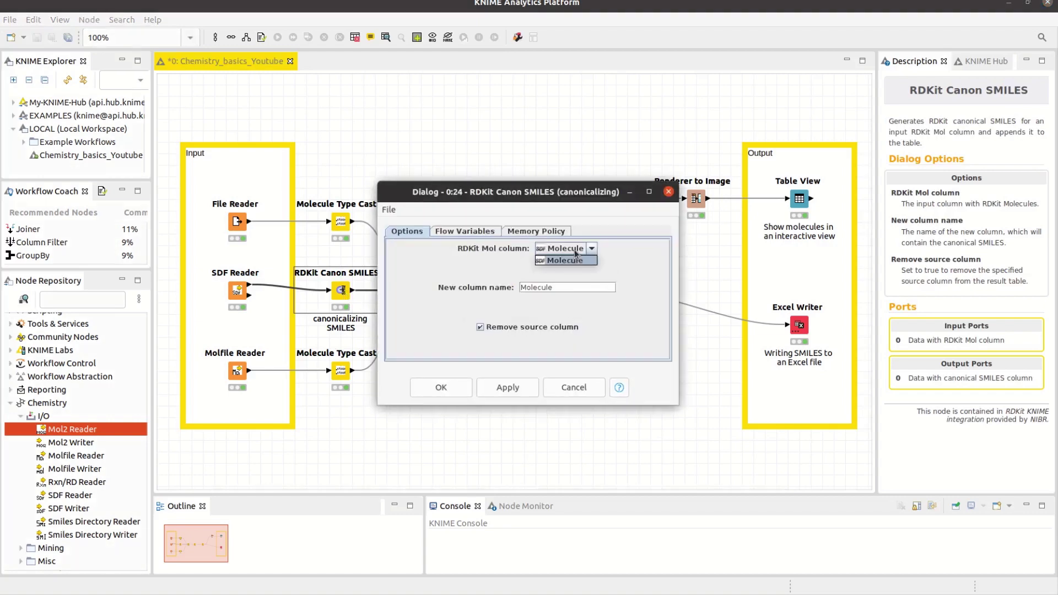
click(576, 253)
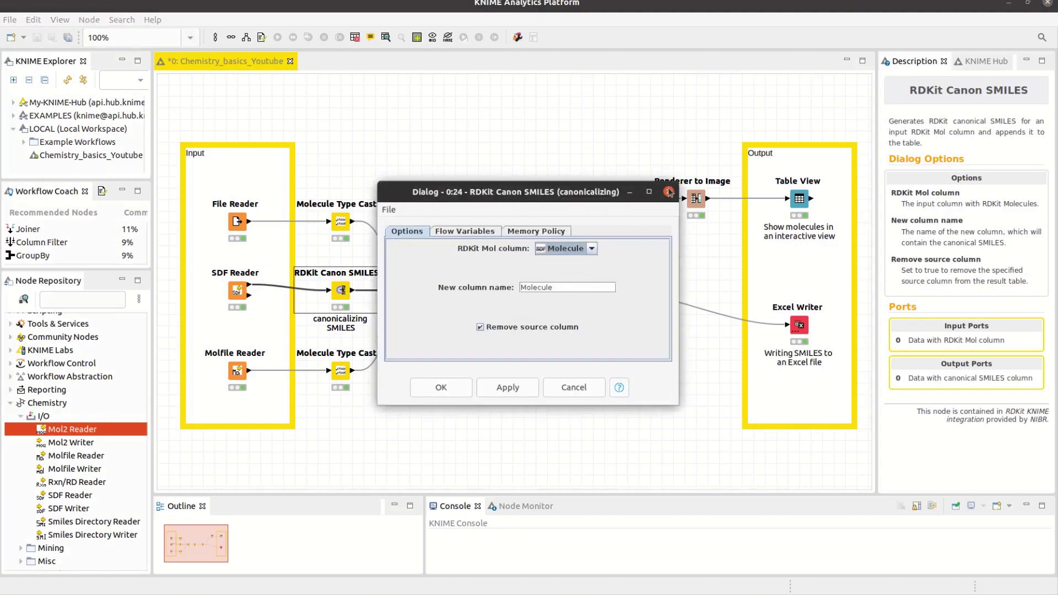
click(669, 191)
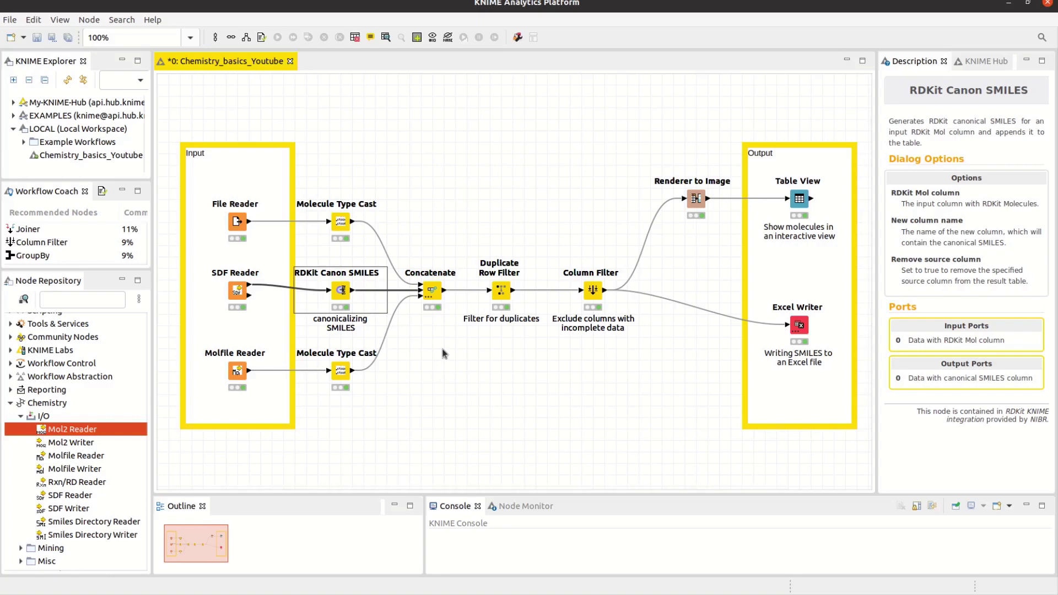
- Select Concatenate, then review Duplicate Row Filter's options using only Molecule for duplicates
click(432, 290)
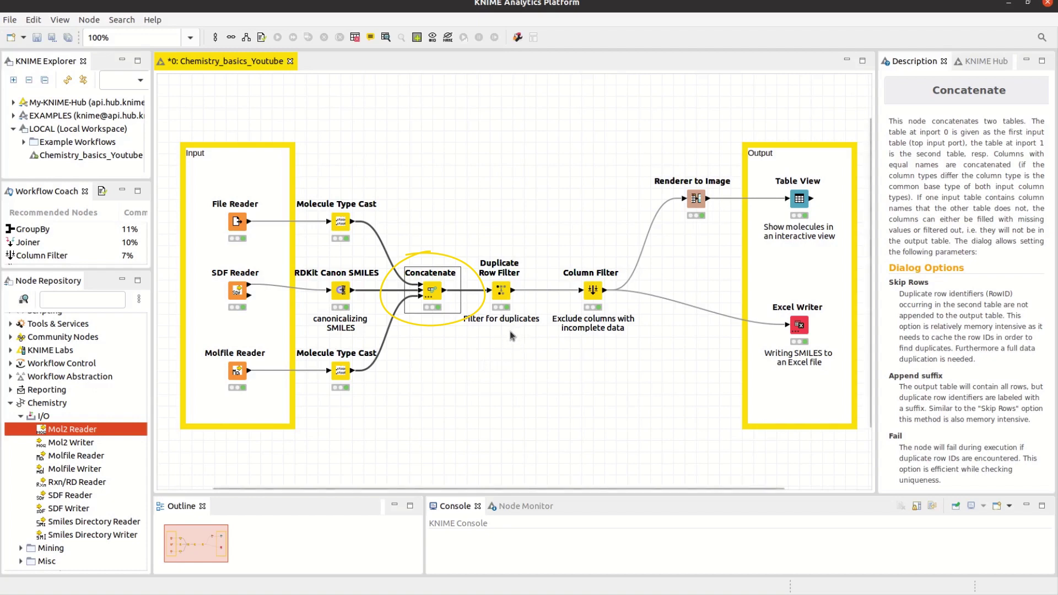
click(502, 291)
double_click(506, 291)
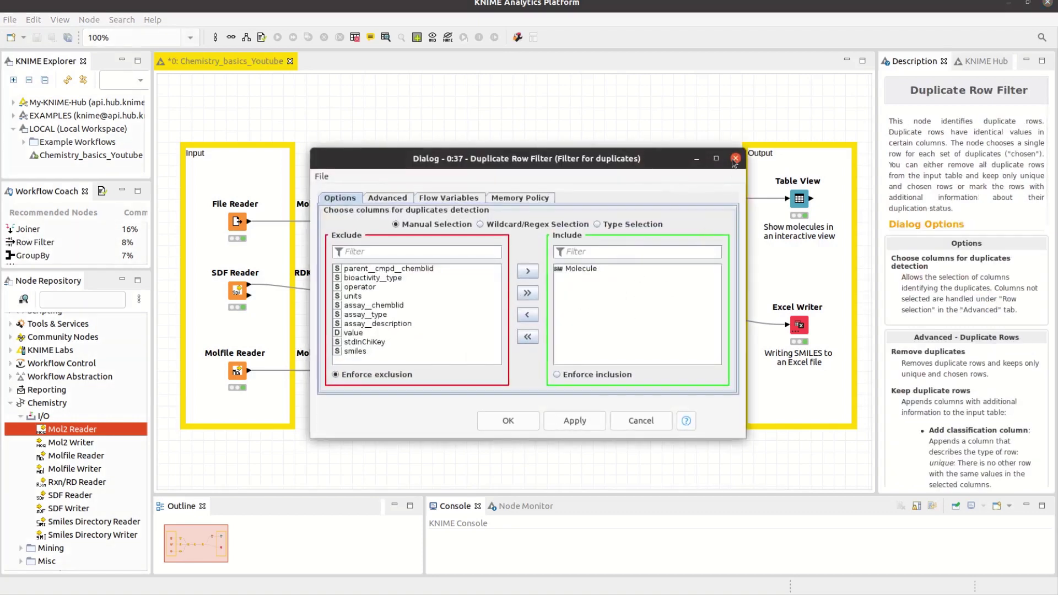
click(734, 160)
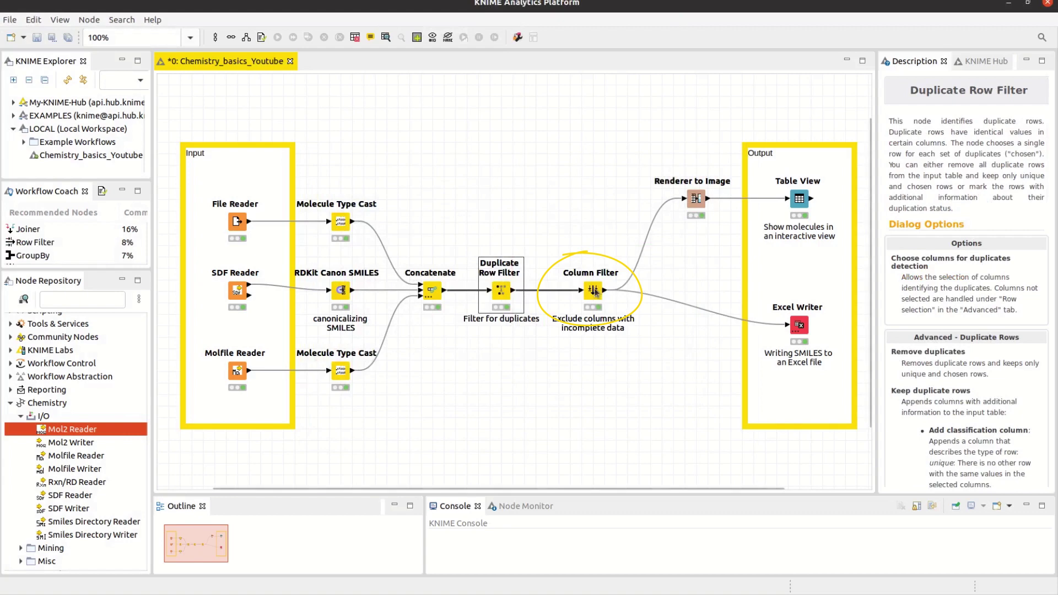
- Review the Column Filter settings keeping only Molecule included, then close them
click(594, 291)
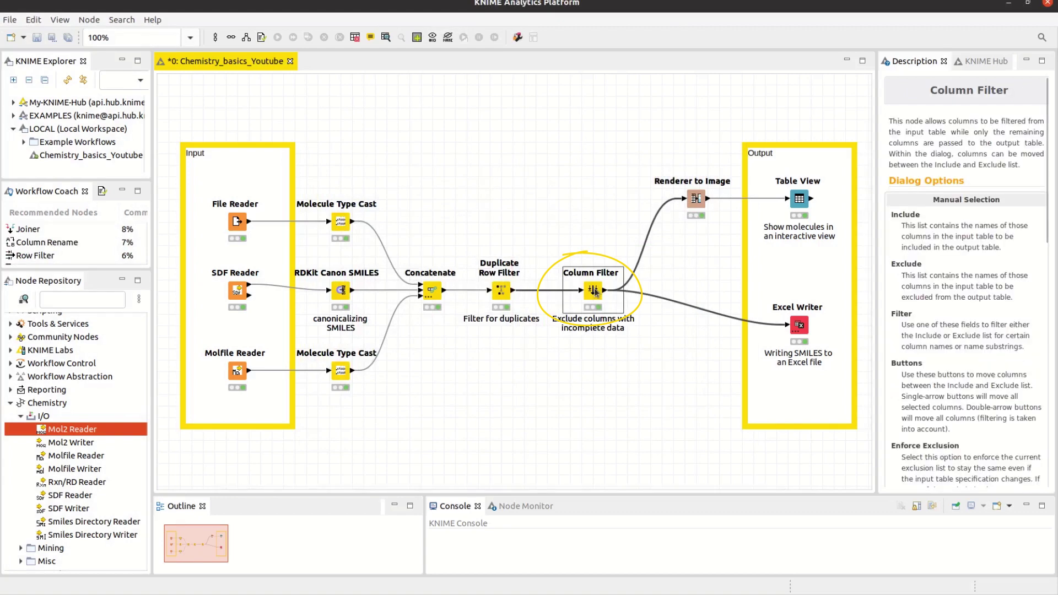
double_click(595, 292)
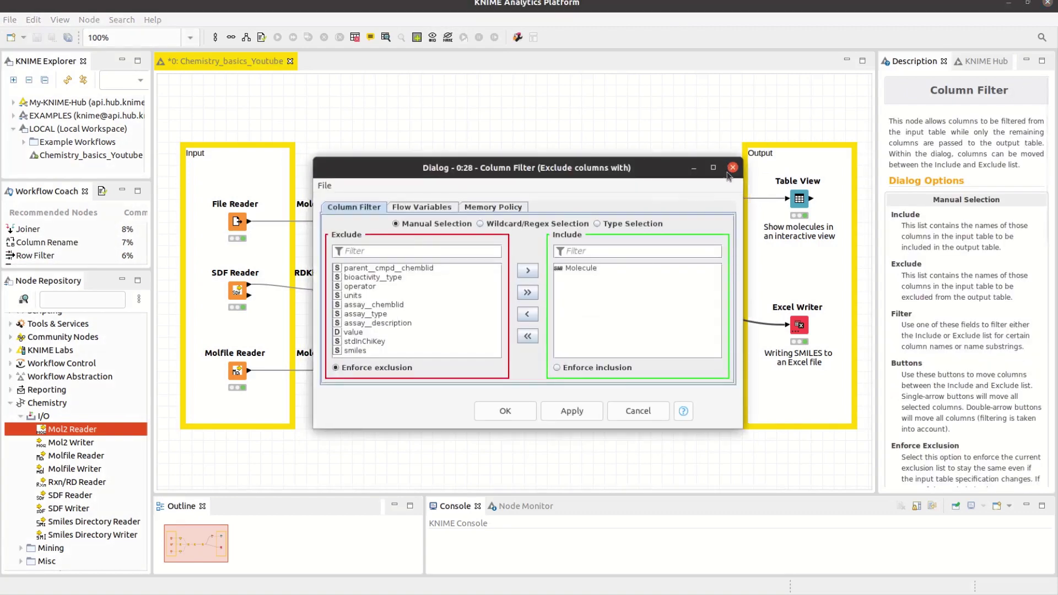
click(733, 168)
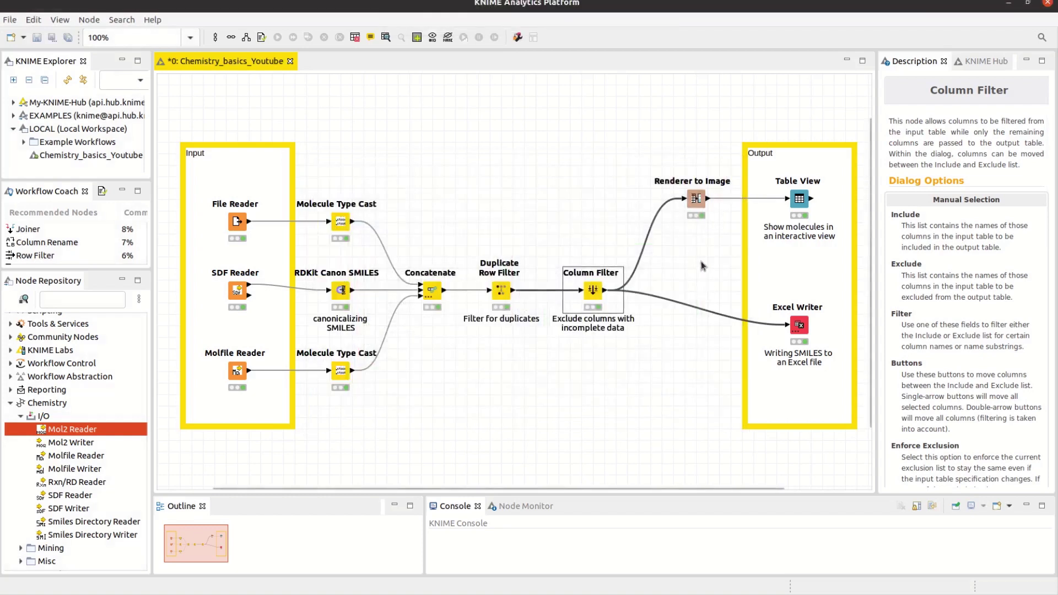
- Confirm Renderer to Image renders Molecule with Marvin as a 100×100 PNG, then close it
click(697, 200)
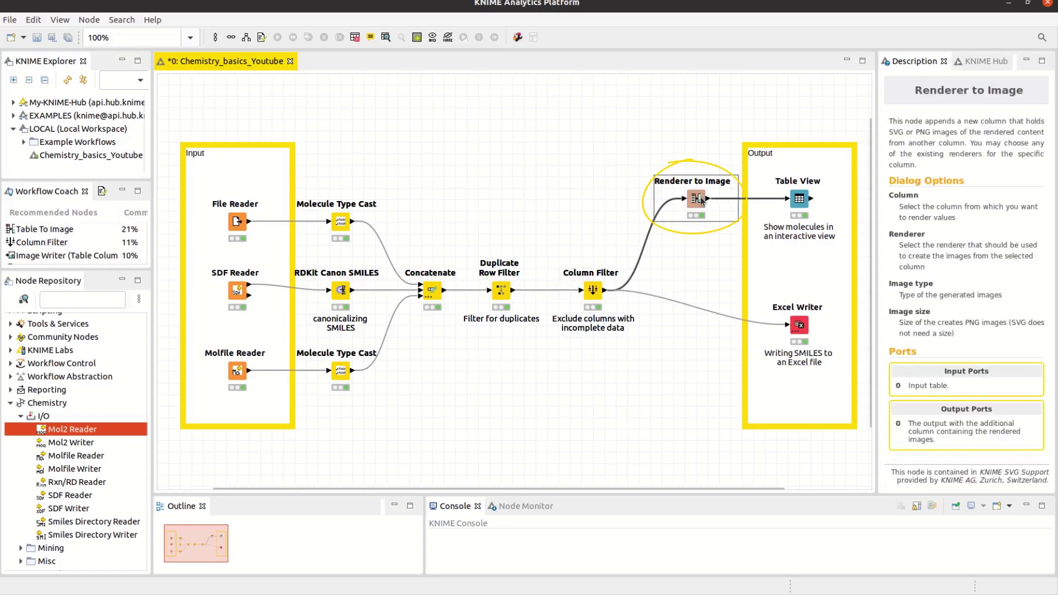
double_click(698, 199)
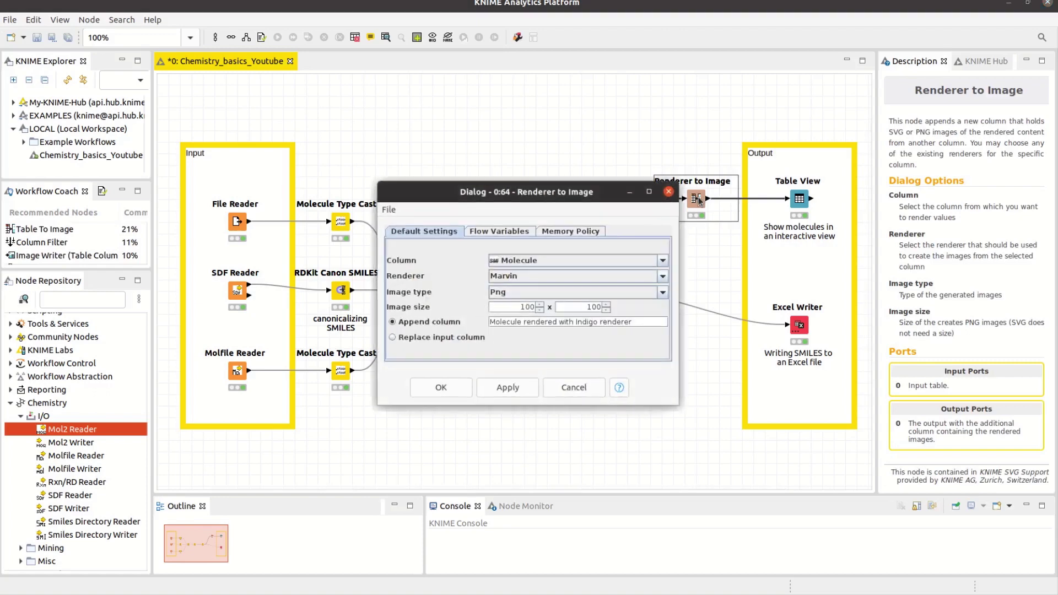
click(634, 264)
click(633, 263)
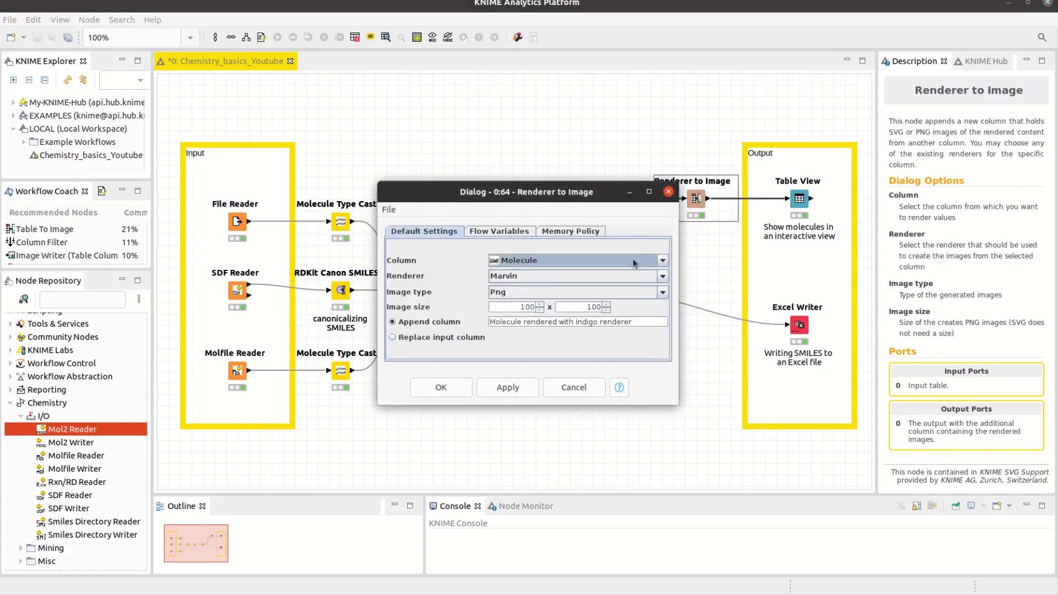
click(632, 276)
click(633, 276)
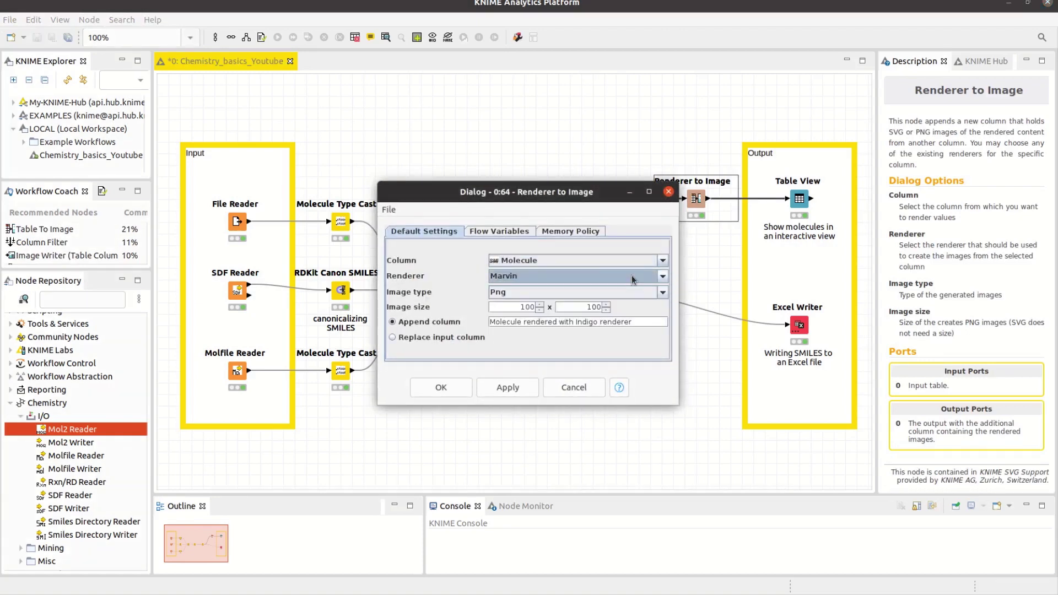
click(669, 192)
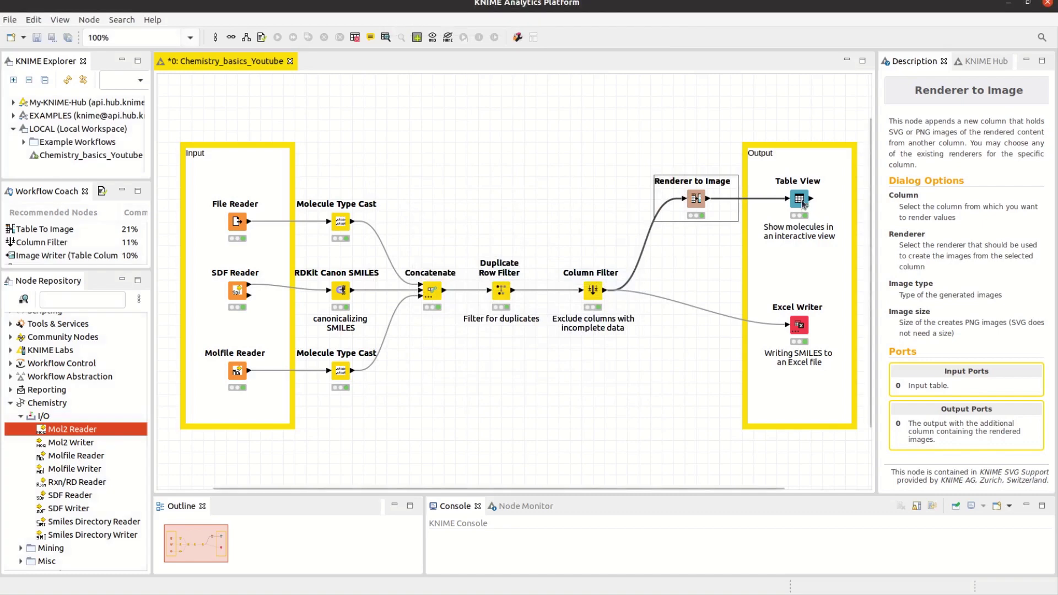
- View the Table View's interactive table of SMILES with rendered molecule images, then close it
right_click(803, 204)
click(634, 428)
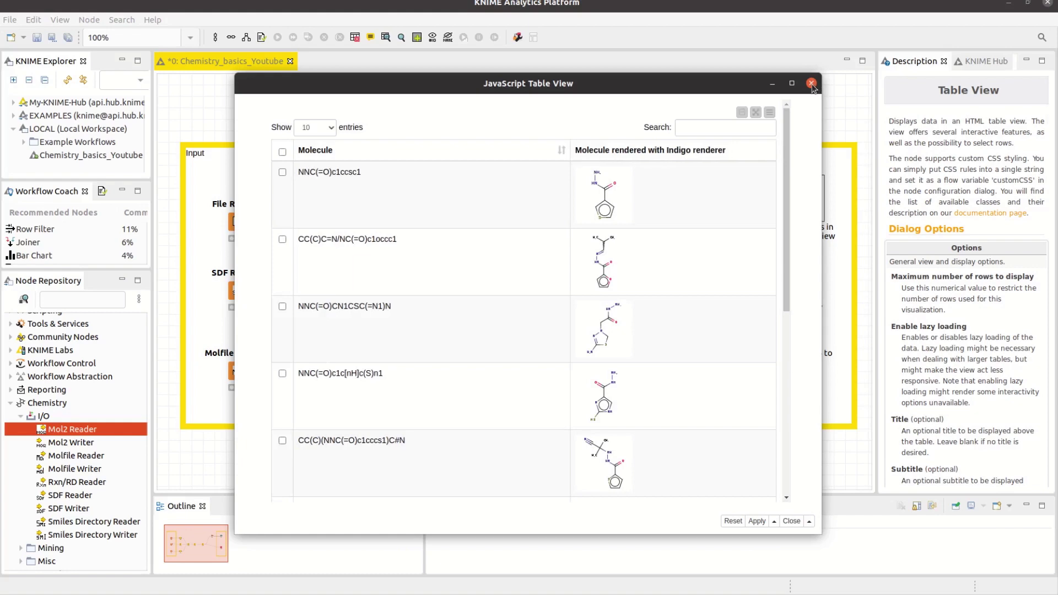
click(811, 84)
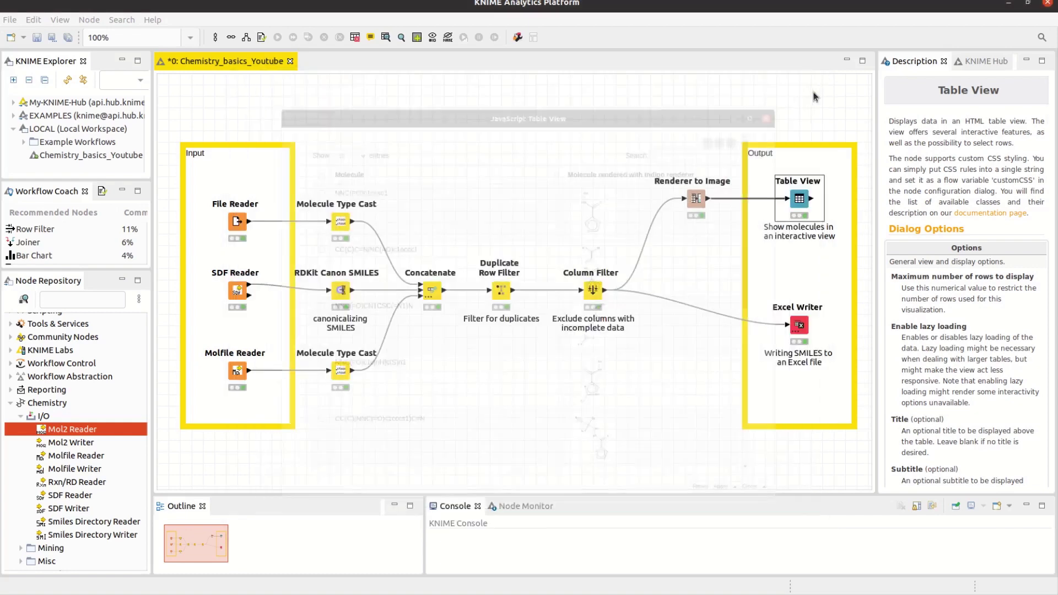
- Read the Mol2, Molfile and SDF Writer descriptions, then open the Excel Writer settings
click(71, 442)
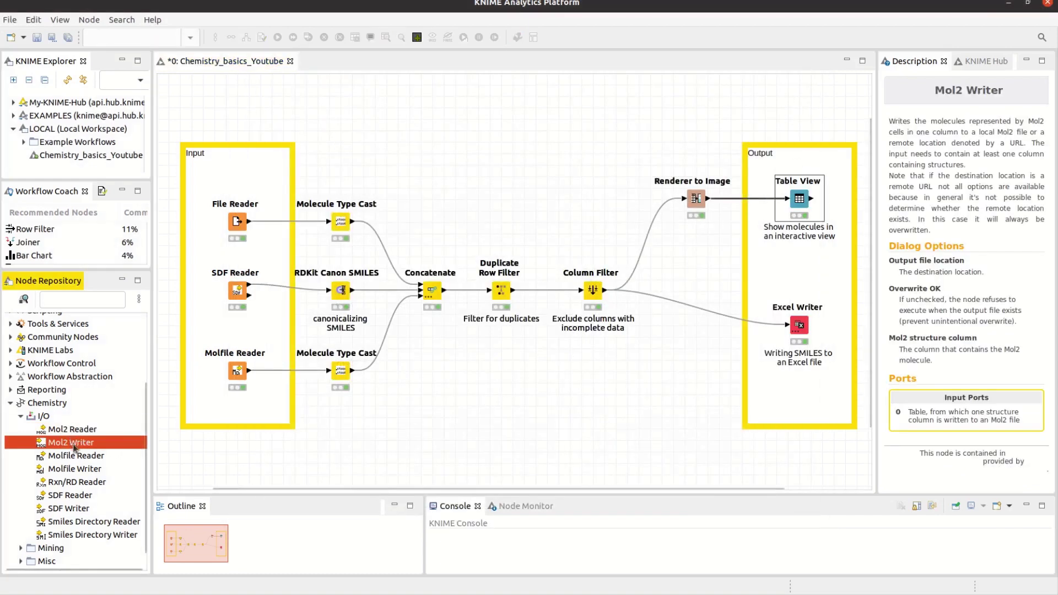
click(93, 469)
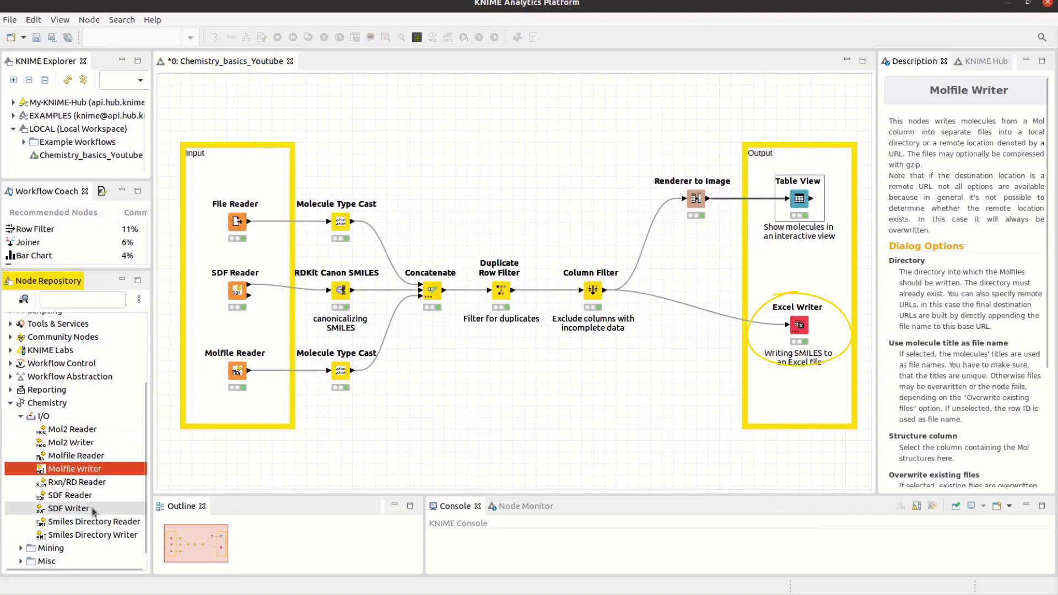
click(91, 508)
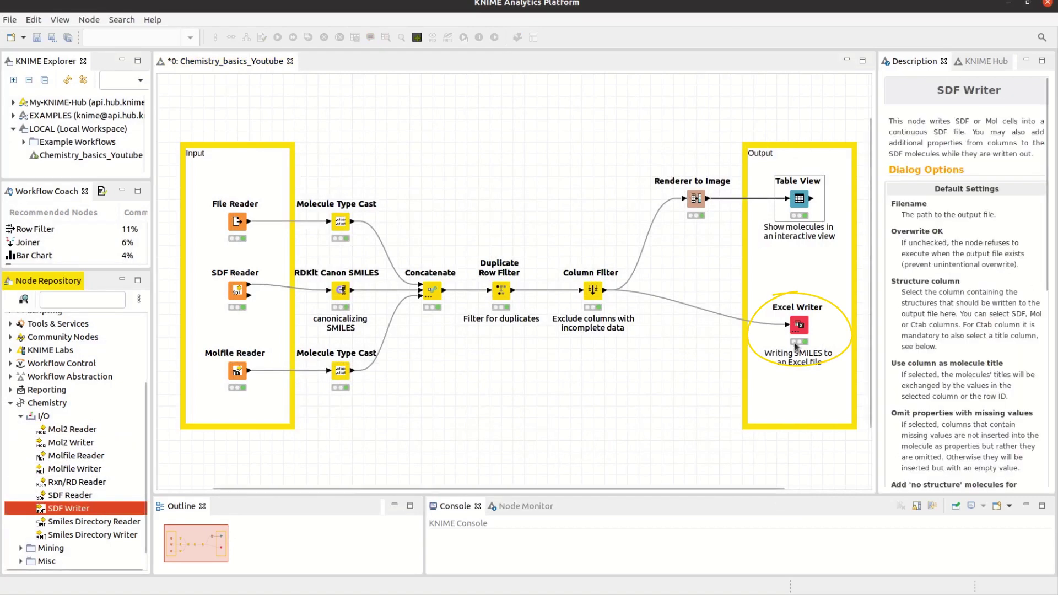
click(800, 325)
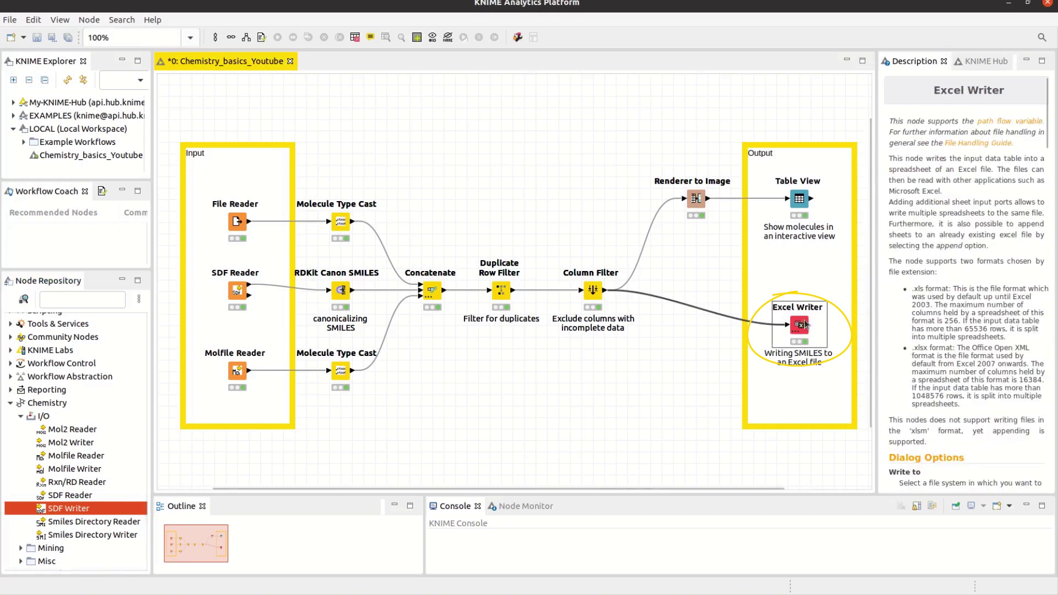
double_click(804, 325)
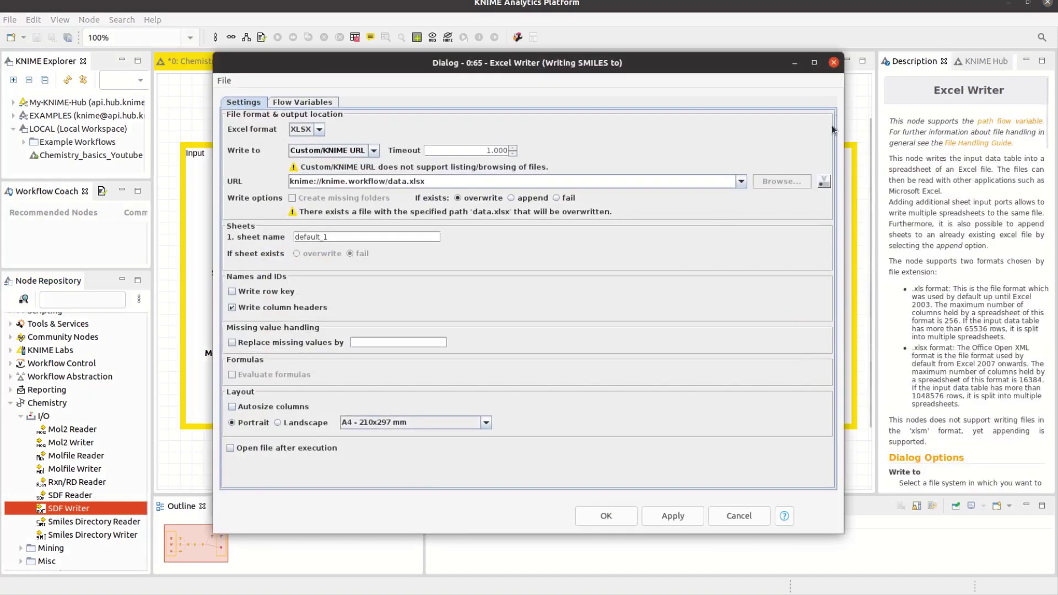